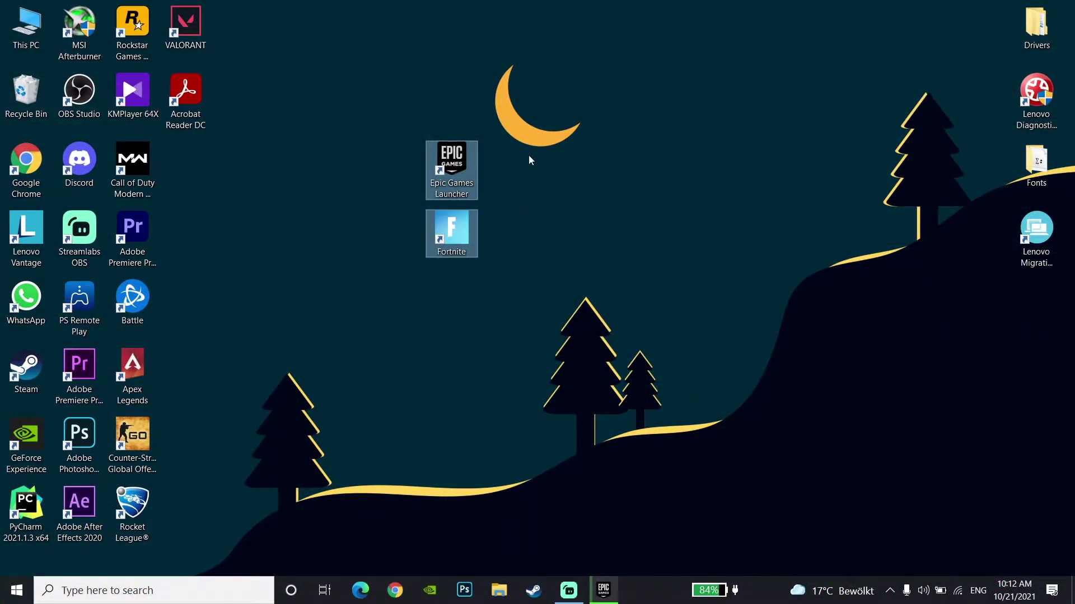
- Open Control Panel's Network and Sharing Center and the Wi-Fi Status of the TechHQ connection
left_click(516, 192)
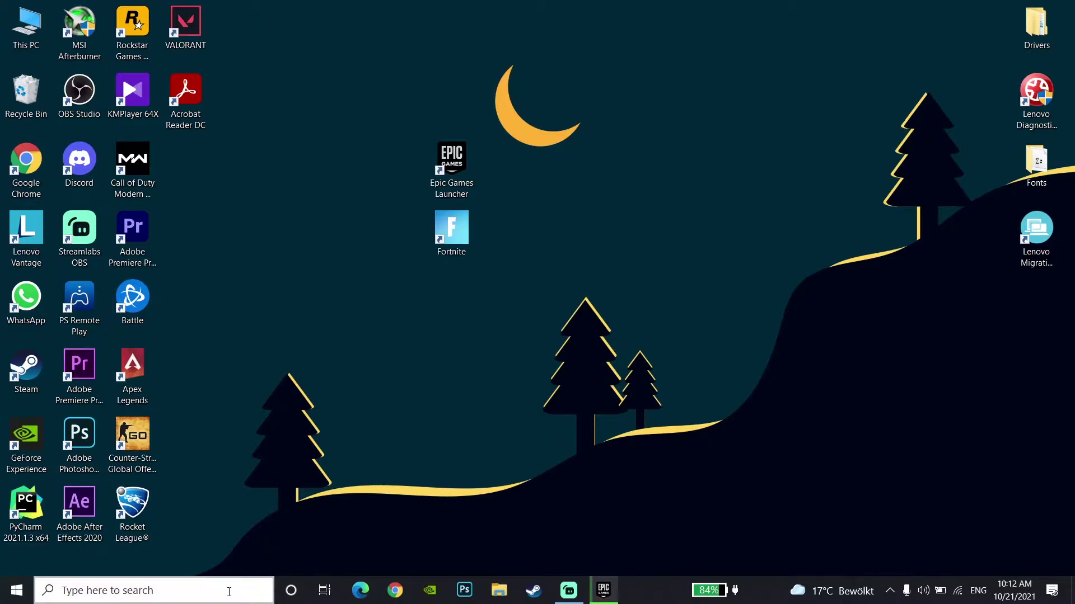
left_click(229, 591)
type("con")
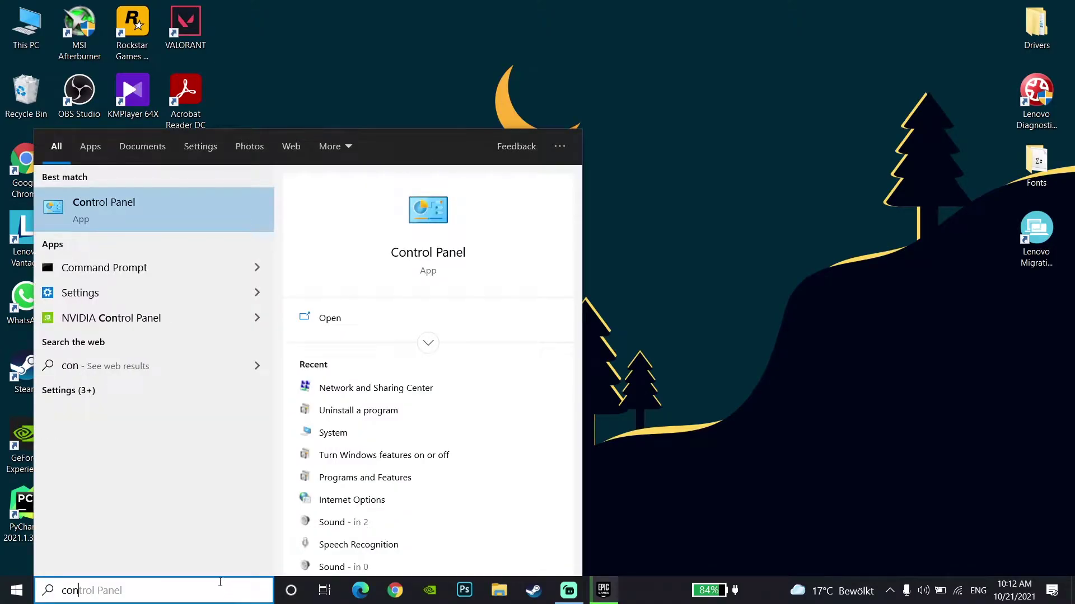
left_click(179, 222)
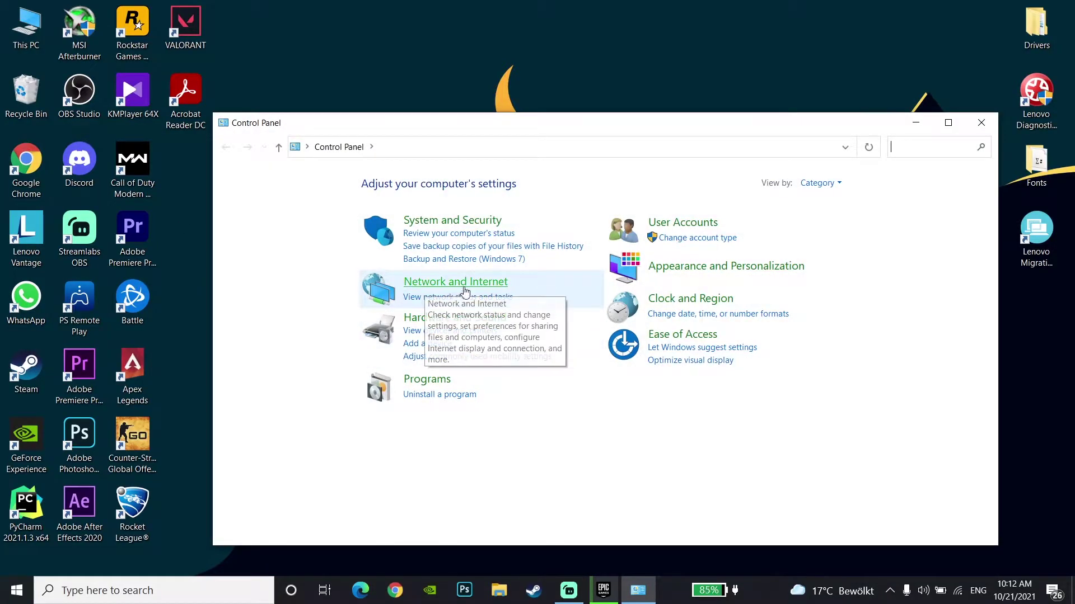
left_click(463, 286)
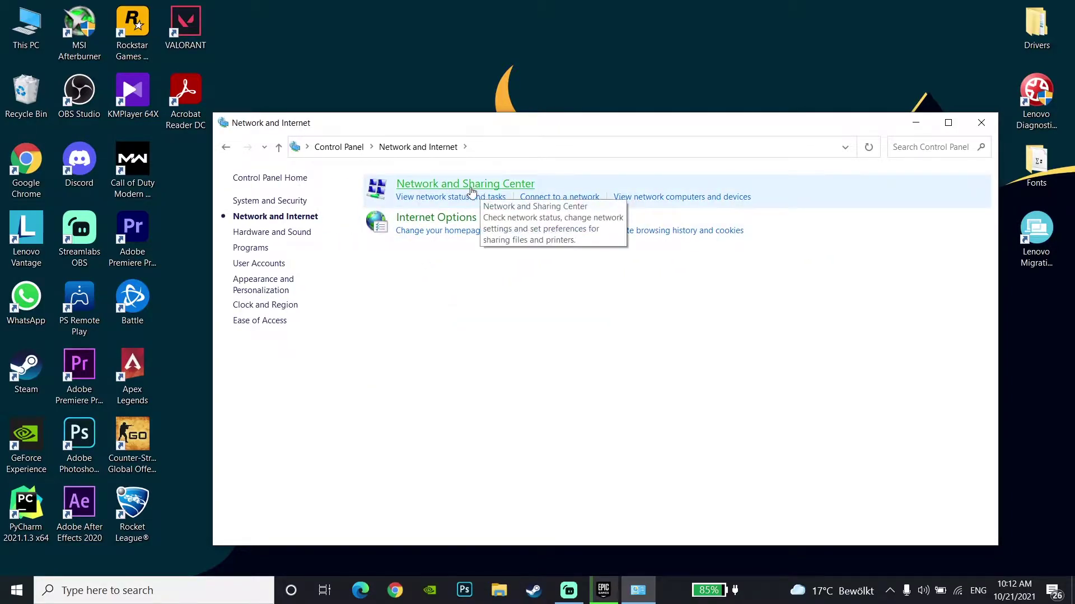
left_click(473, 187)
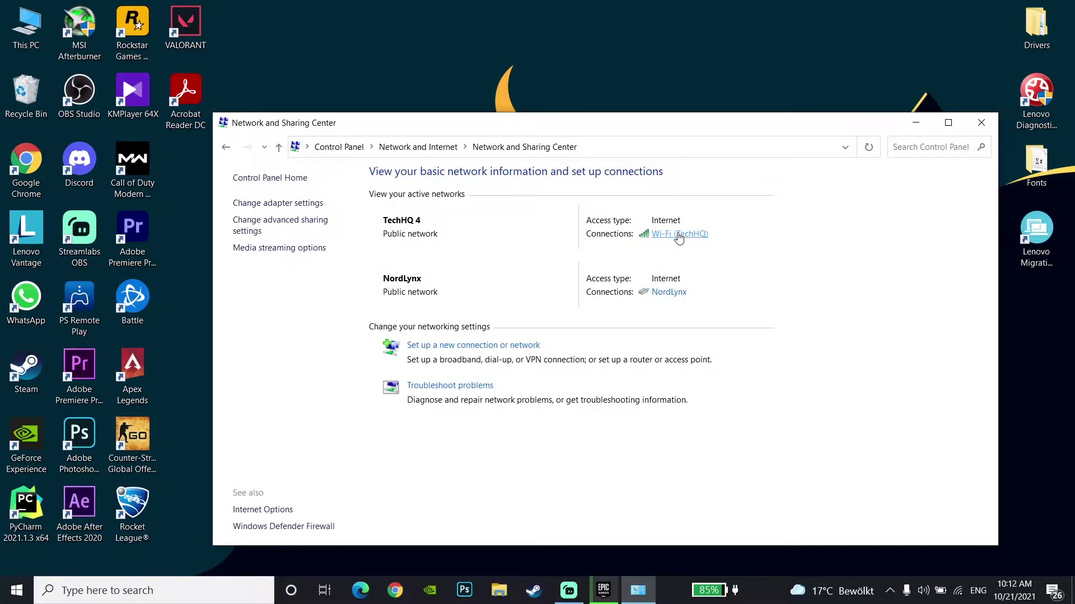
left_click(679, 235)
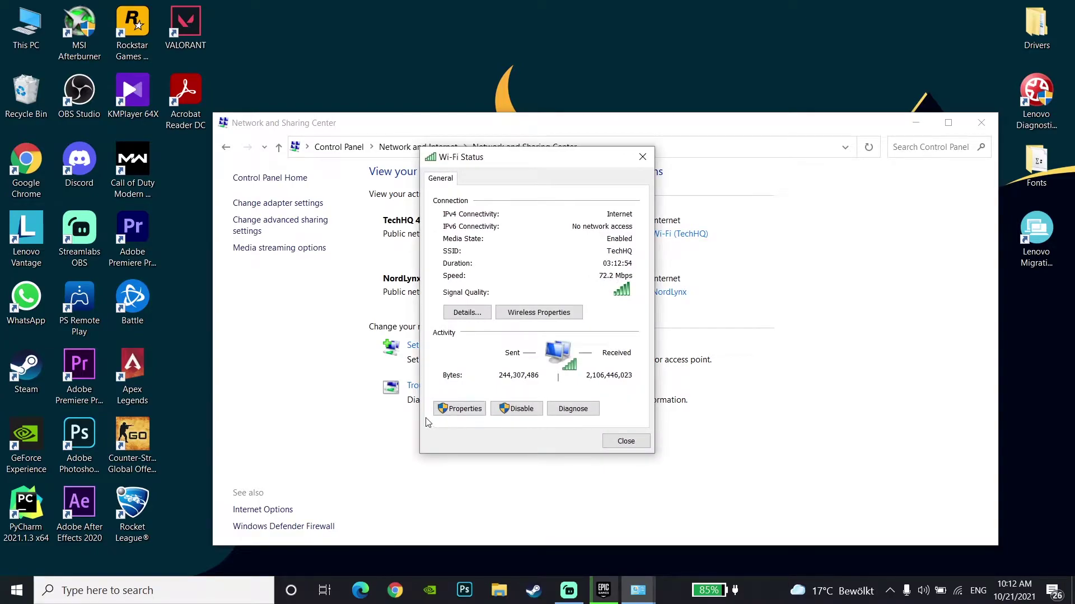
- Open the Wi-Fi connection's Internet Protocol Version 4 (TCP/IPv4) settings from its Properties
left_click(469, 413)
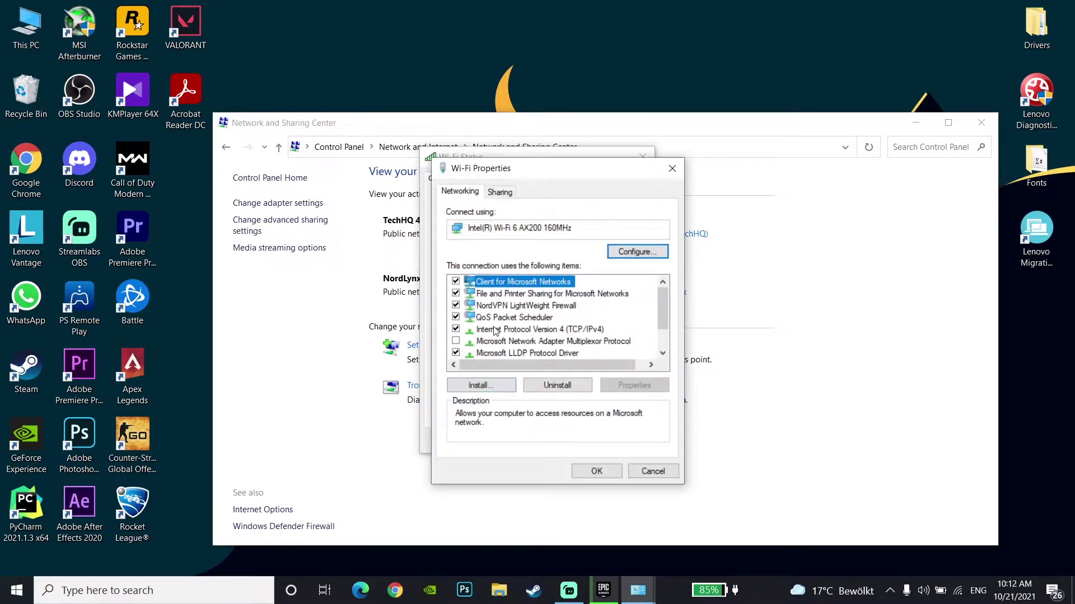
left_click(485, 332)
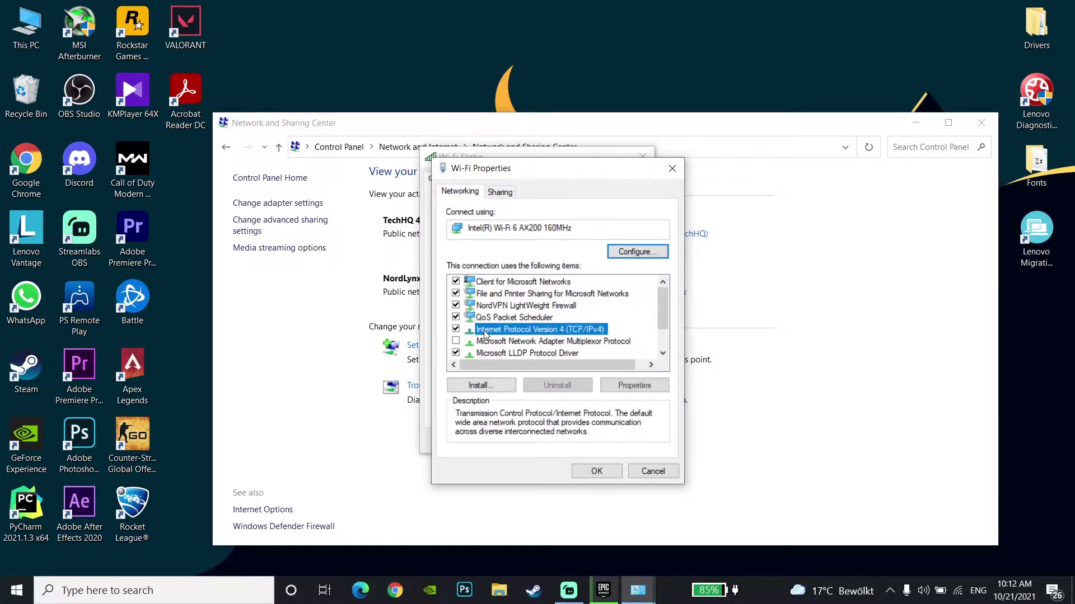
double_click(556, 336)
- Set preferred DNS 1.1.1.1 and alternate DNS 1.0.0.1 for IPv4, confirming both property dialogs
left_click(500, 403)
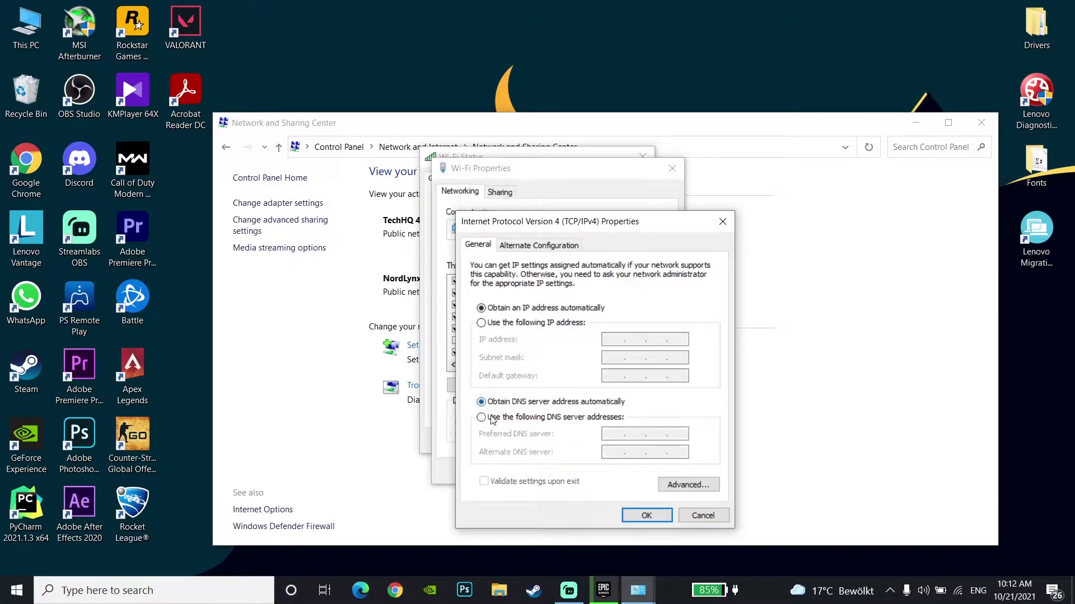
left_click(490, 418)
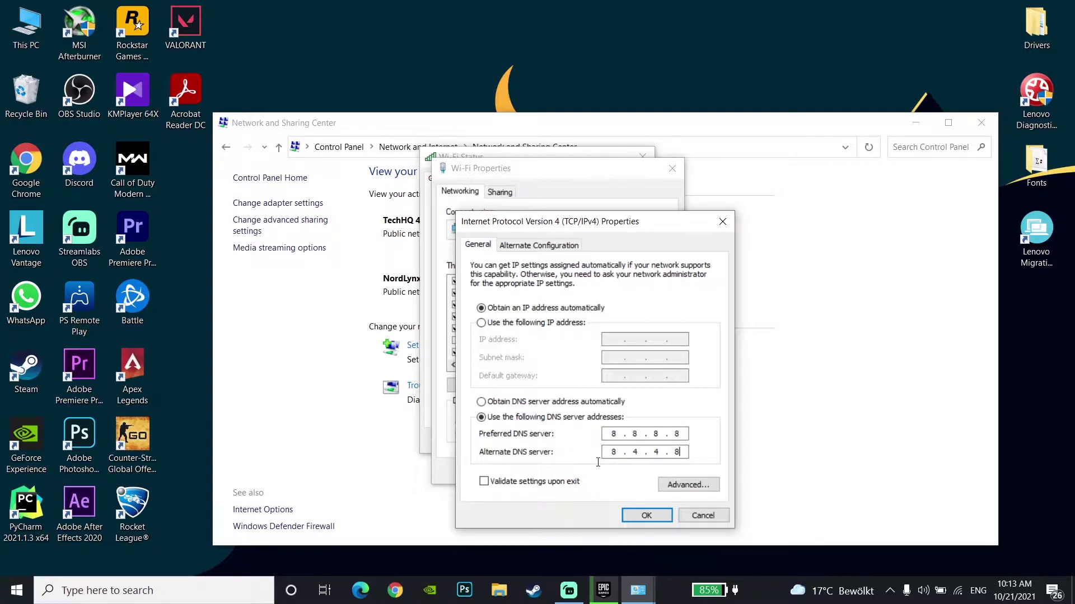
left_click(553, 402)
left_click(553, 417)
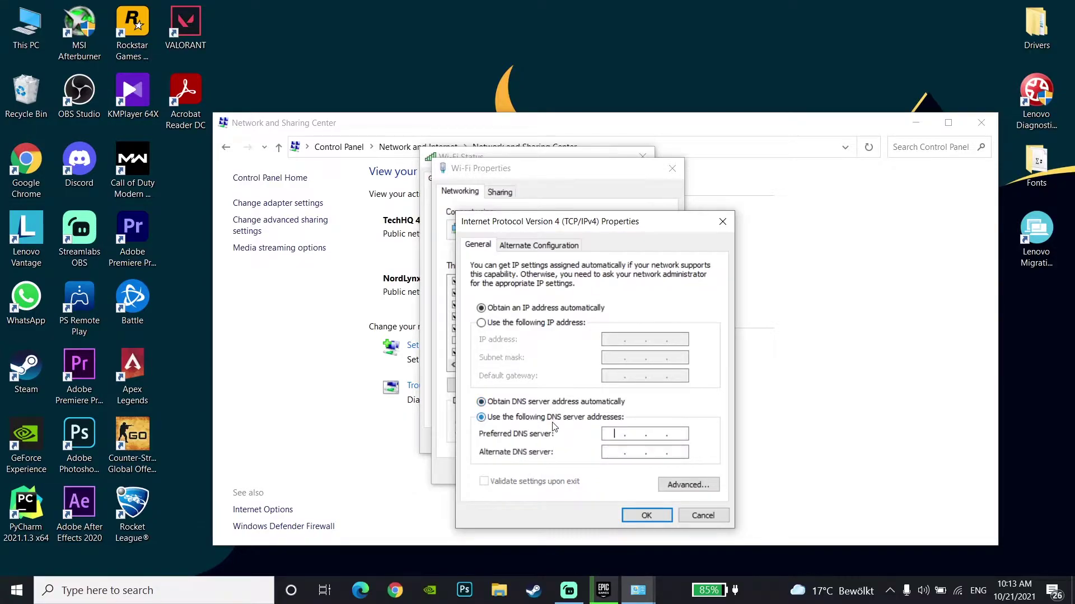
type("1.0.0.1")
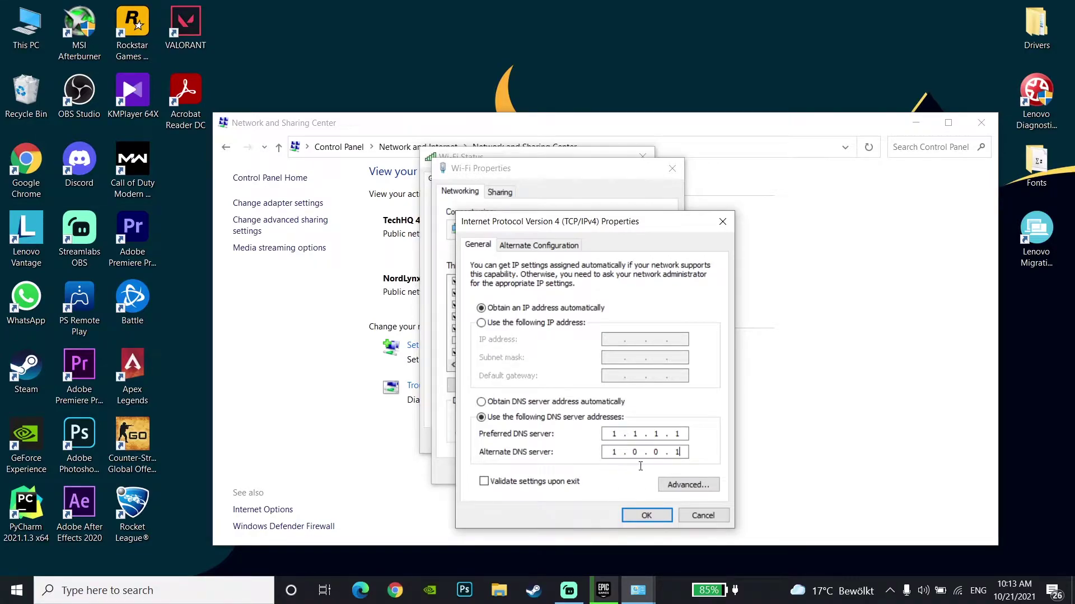
left_click(638, 516)
left_click(605, 474)
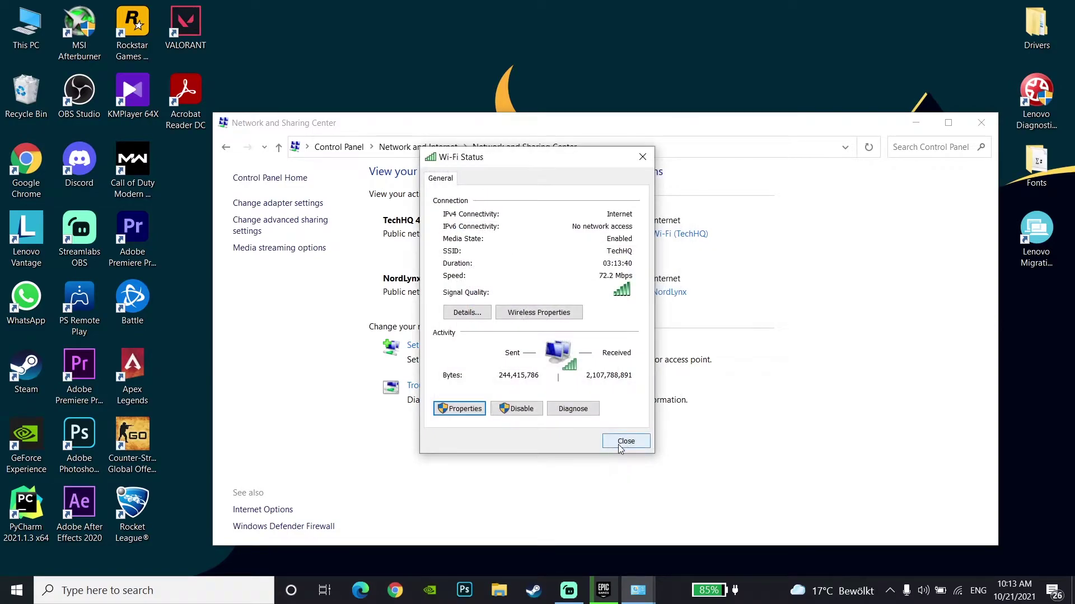
- Close Wi-Fi Status and Network and Sharing Center, then minimize the Epic Games Launcher
left_click(616, 444)
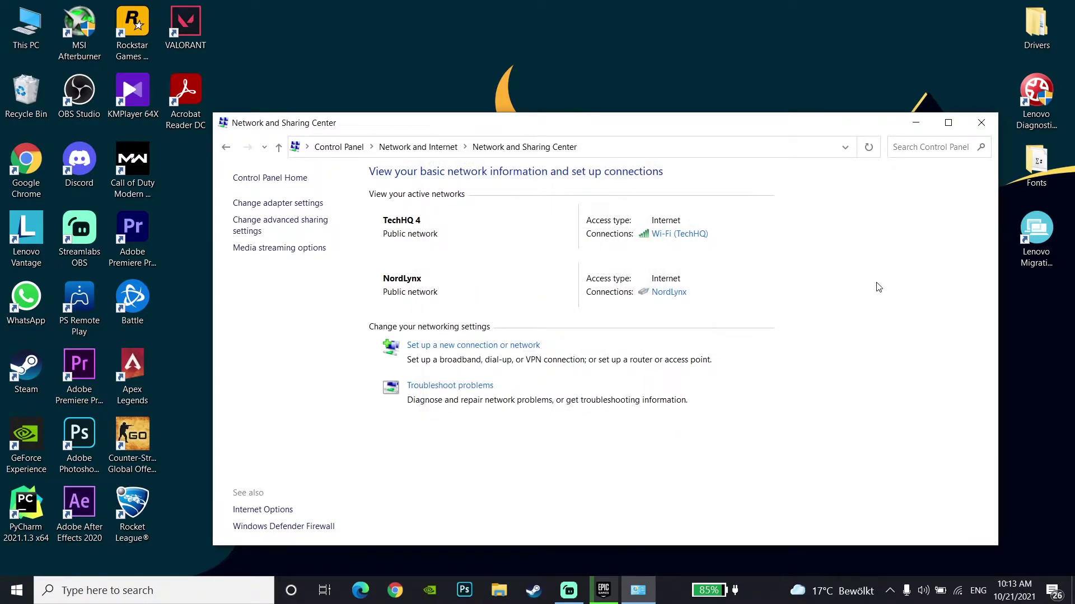
left_click(981, 123)
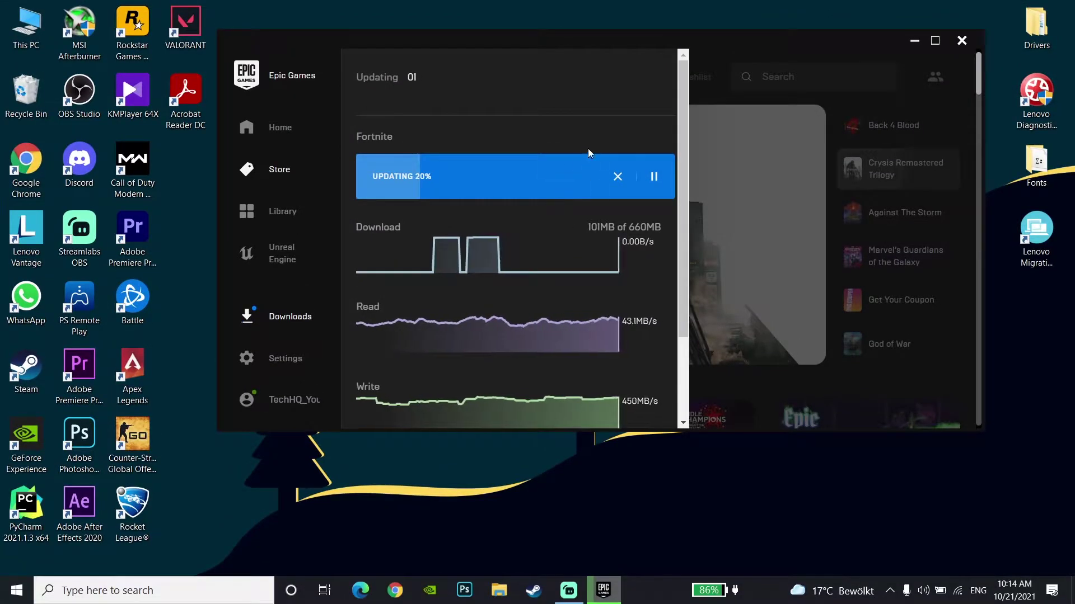
left_click(915, 44)
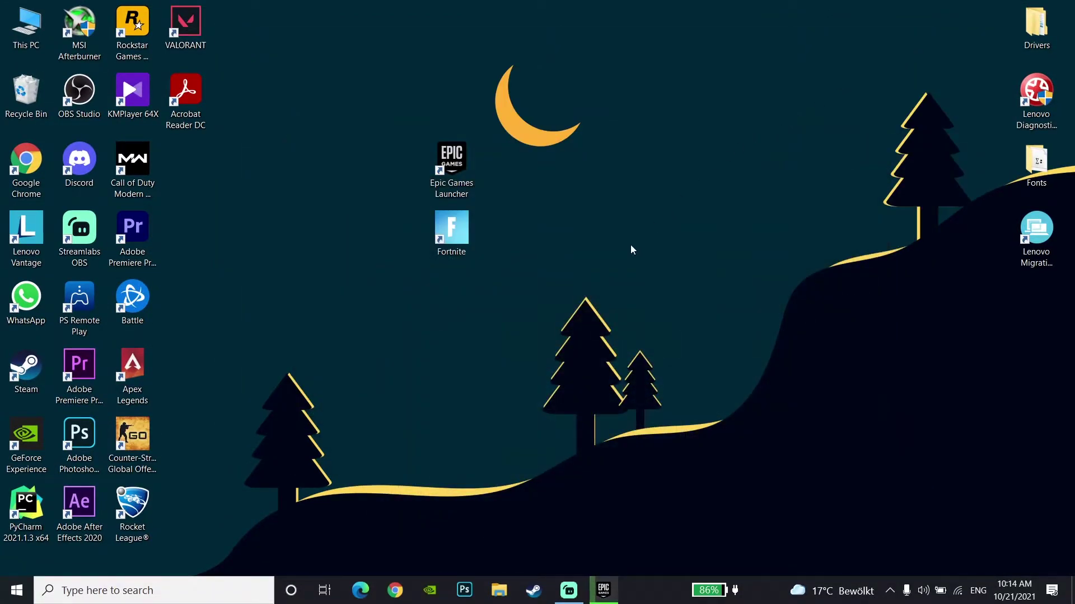
- Launch Command Prompt as administrator from a Start search for cmd
left_click(222, 582)
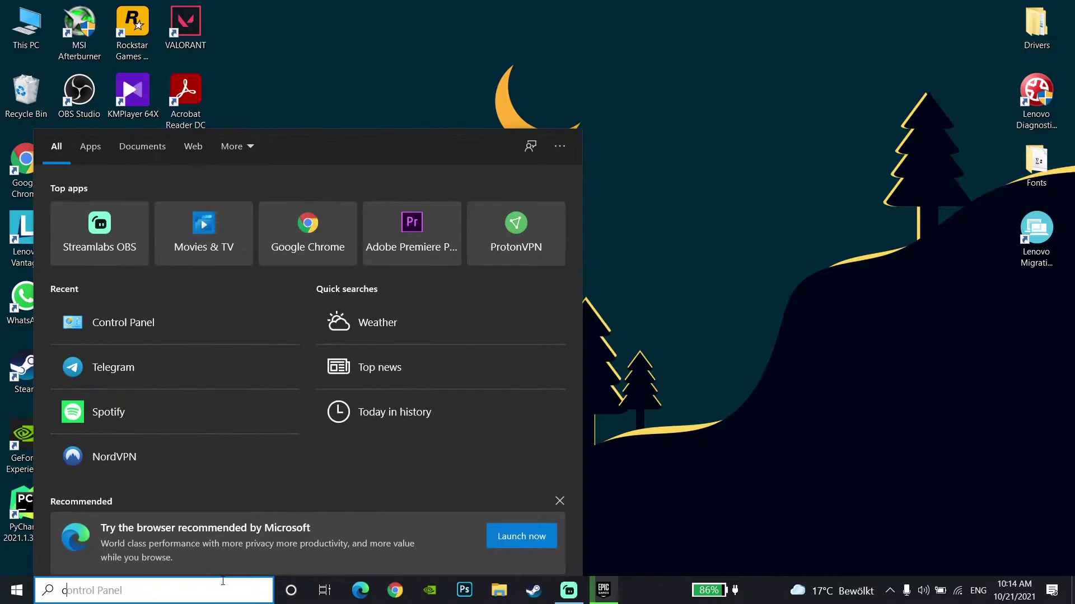
type("cmd")
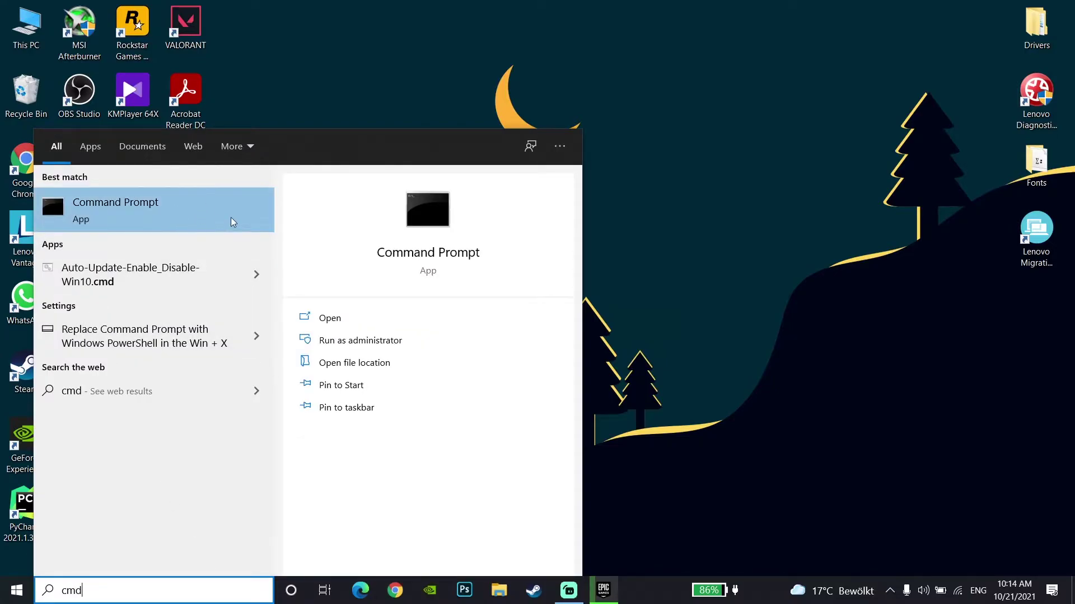
left_click(196, 217)
right_click(196, 217)
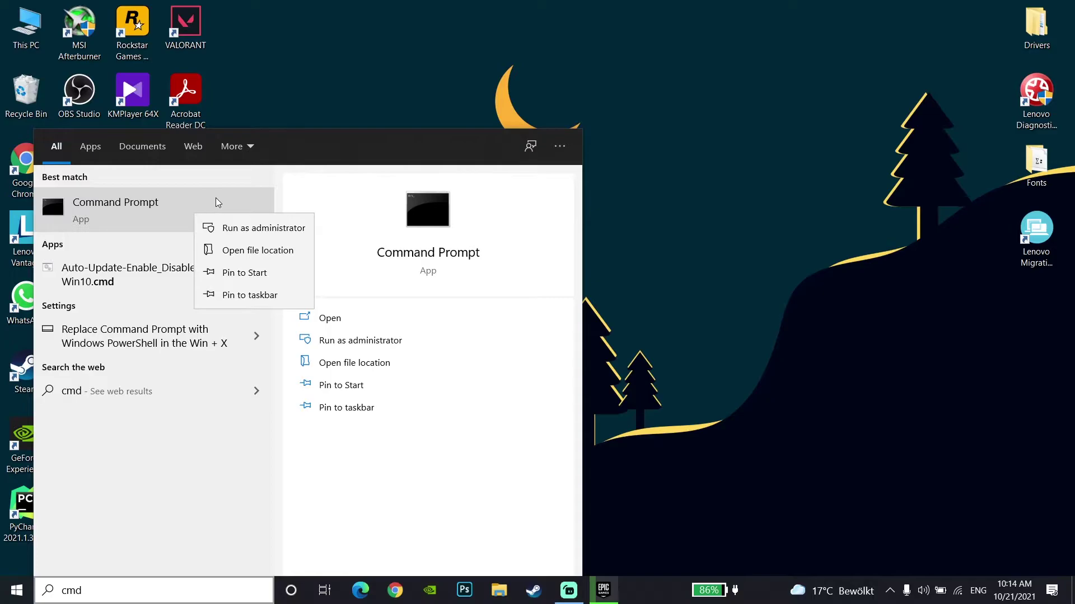
left_click(266, 229)
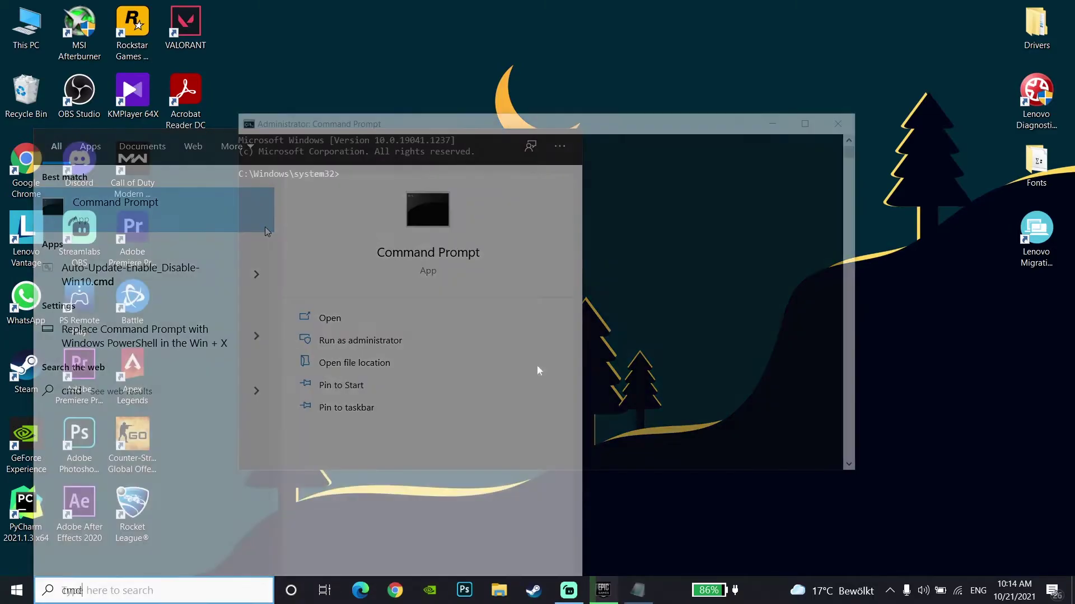
- Copy ipconfig /flushdns from the Notepad notes and run it in the admin Command Prompt
left_click(638, 591)
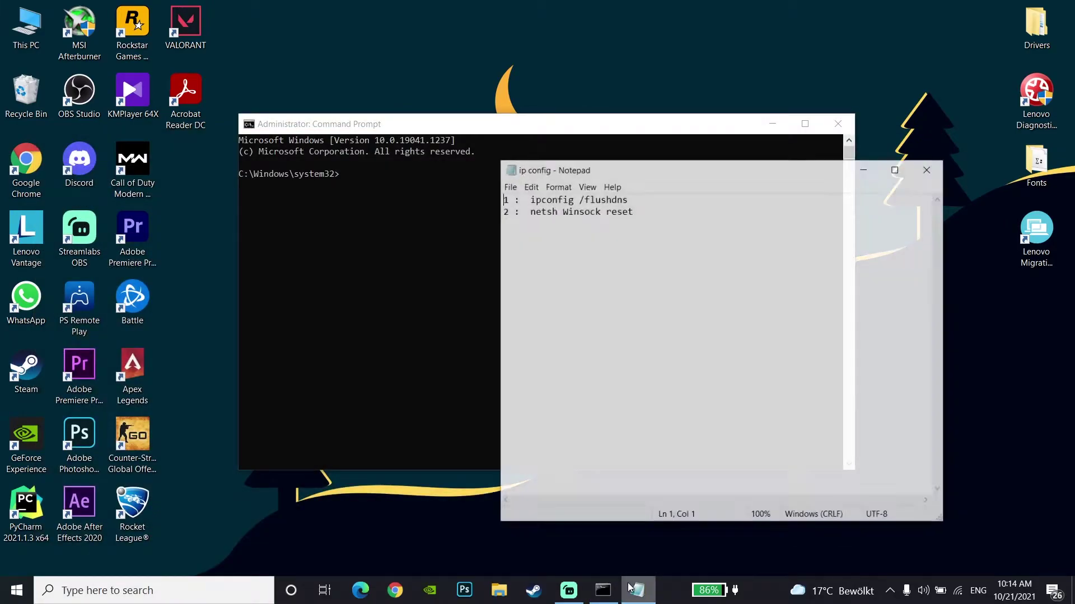
left_click_drag(504, 186, 631, 211)
left_click(636, 221)
left_click_drag(525, 183, 646, 189)
right_click(625, 186)
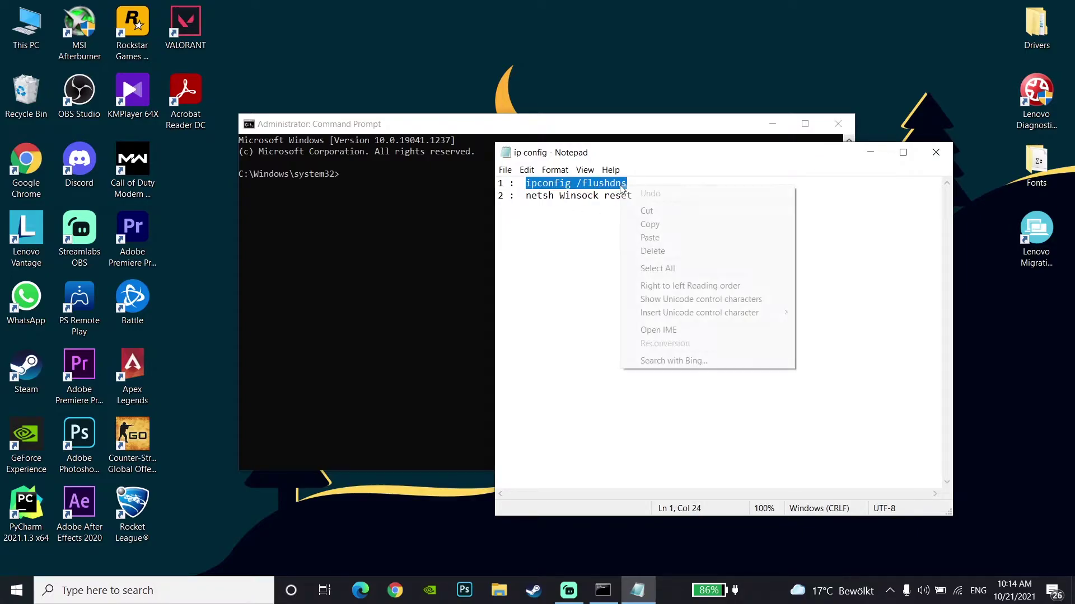
left_click(658, 226)
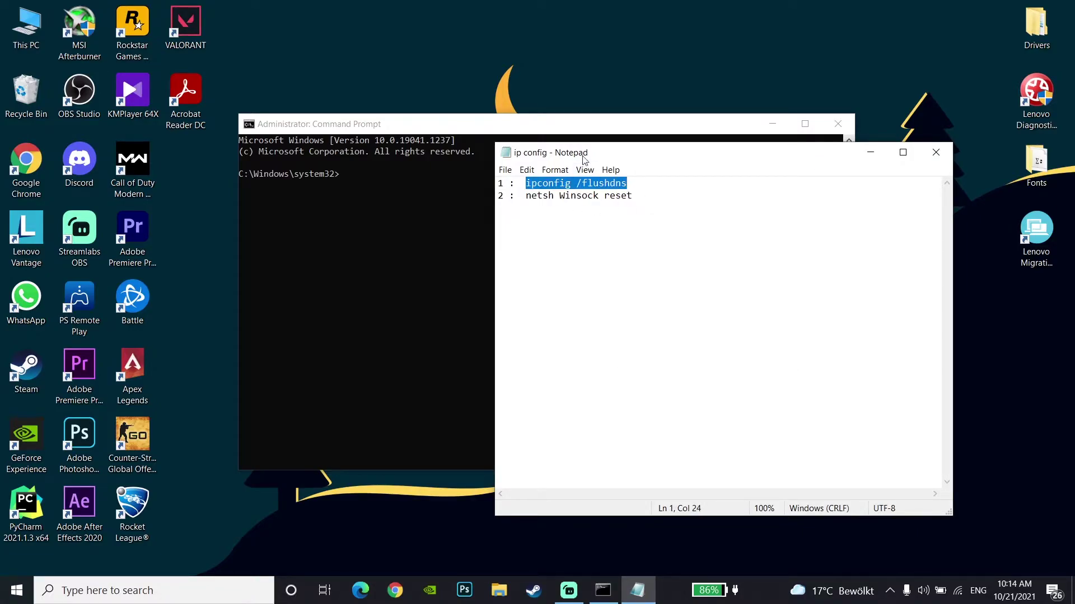
left_click(567, 127)
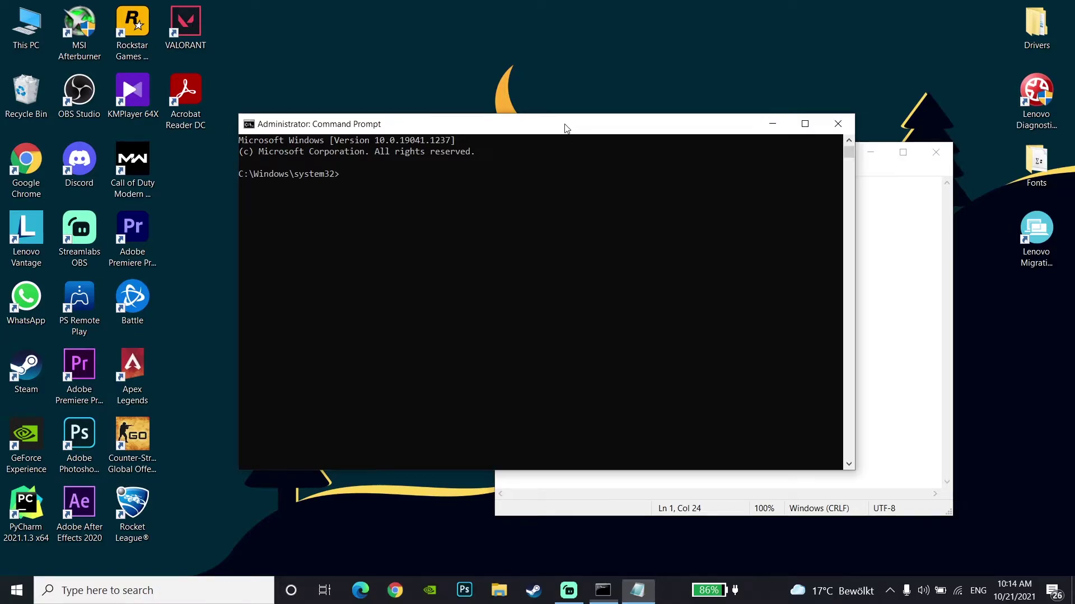
right_click(344, 180)
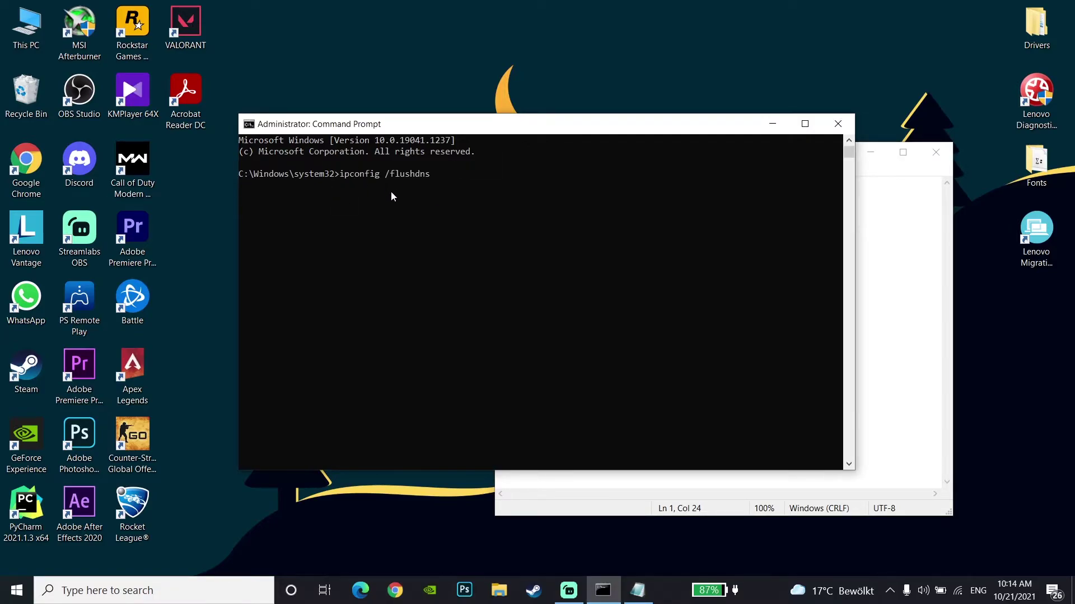
key("Return")
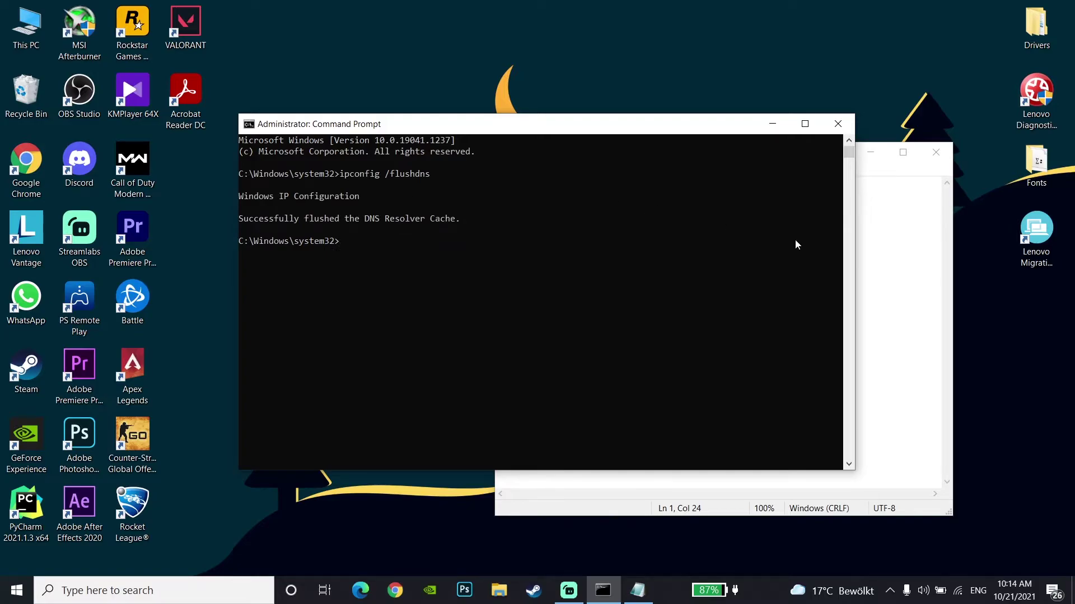
- Copy the netsh Winsock reset line from the ip config notes
left_click(904, 292)
left_click_drag(526, 196, 647, 193)
right_click(603, 199)
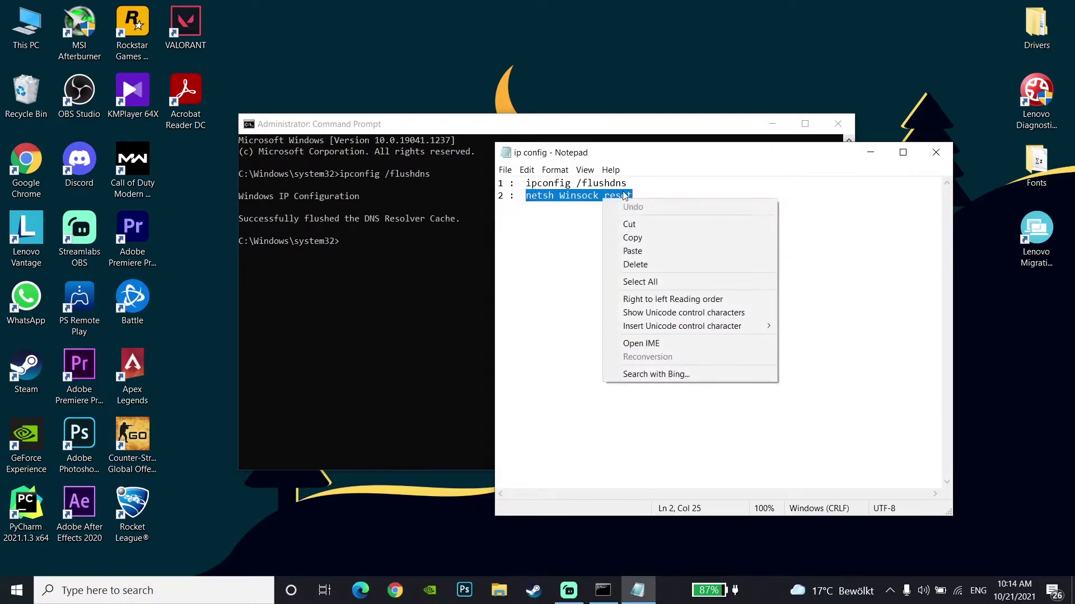
left_click(631, 238)
- Run netsh Winsock reset in the admin prompt, then exit Command Prompt
left_click(555, 128)
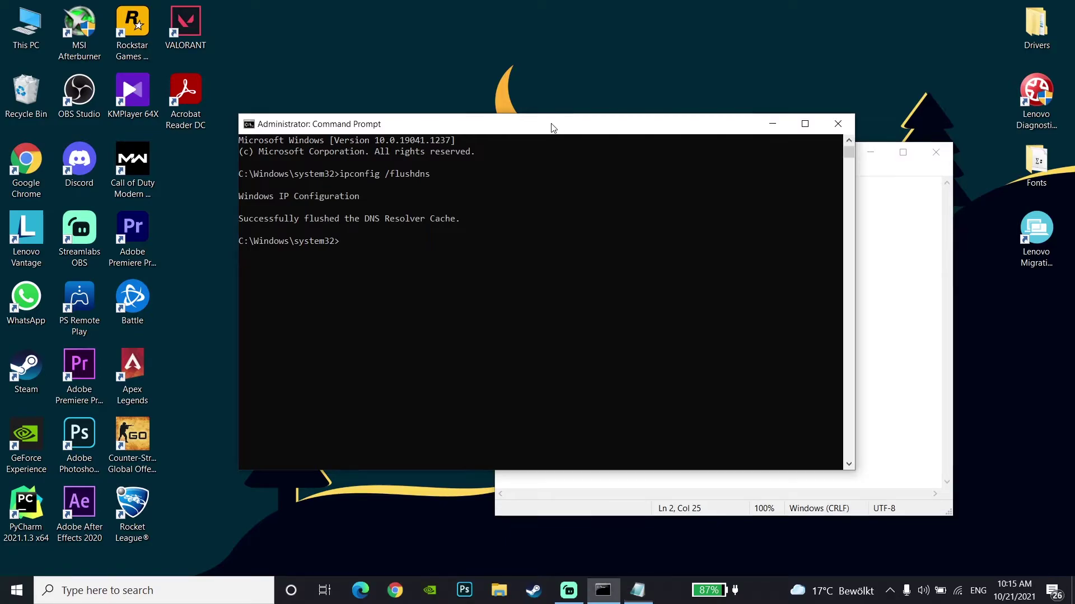
key("ctrl+v")
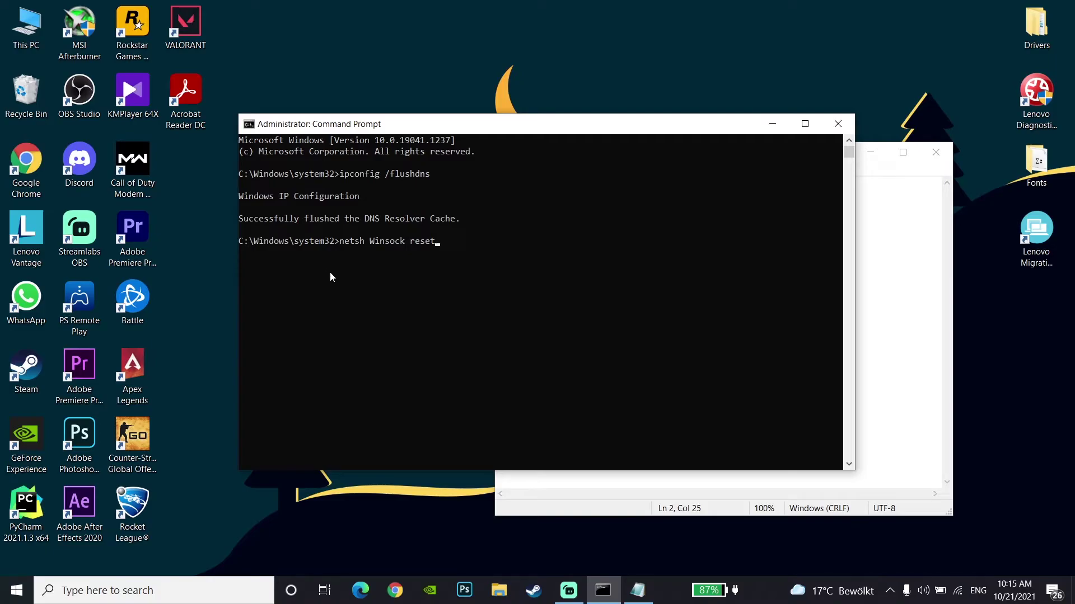
key("Return")
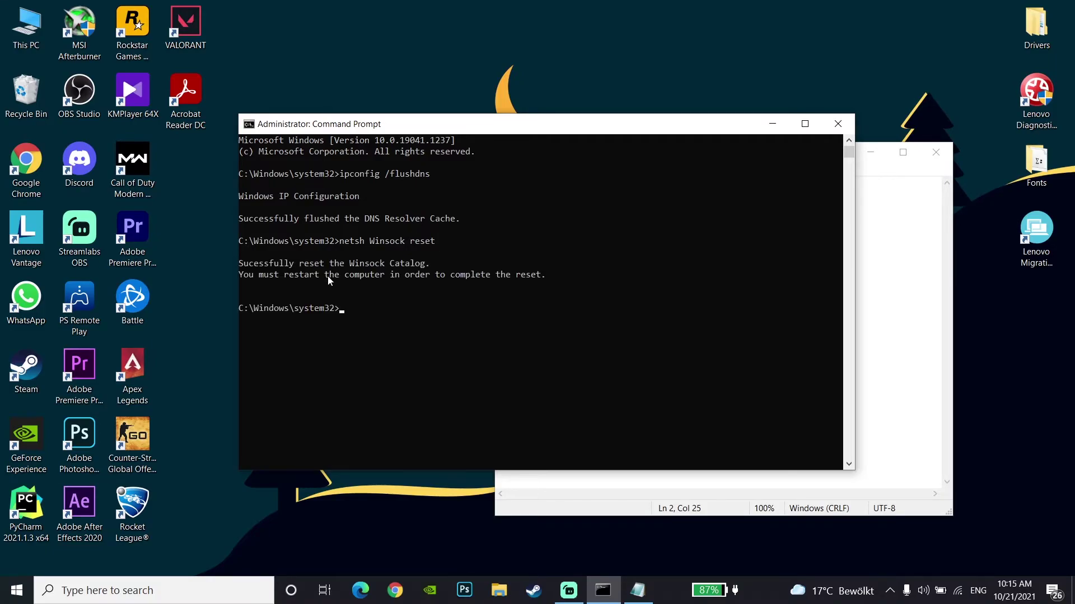
type("exit")
key("Return")
- Close the ip config notes and restart the PC from the Start menu power options
left_click(936, 158)
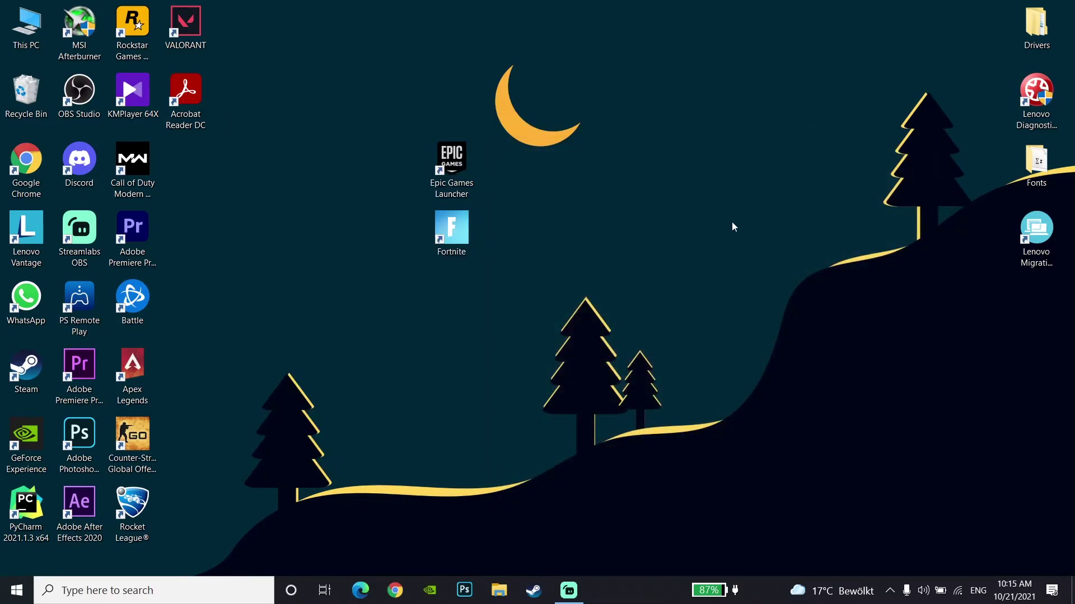
left_click(17, 590)
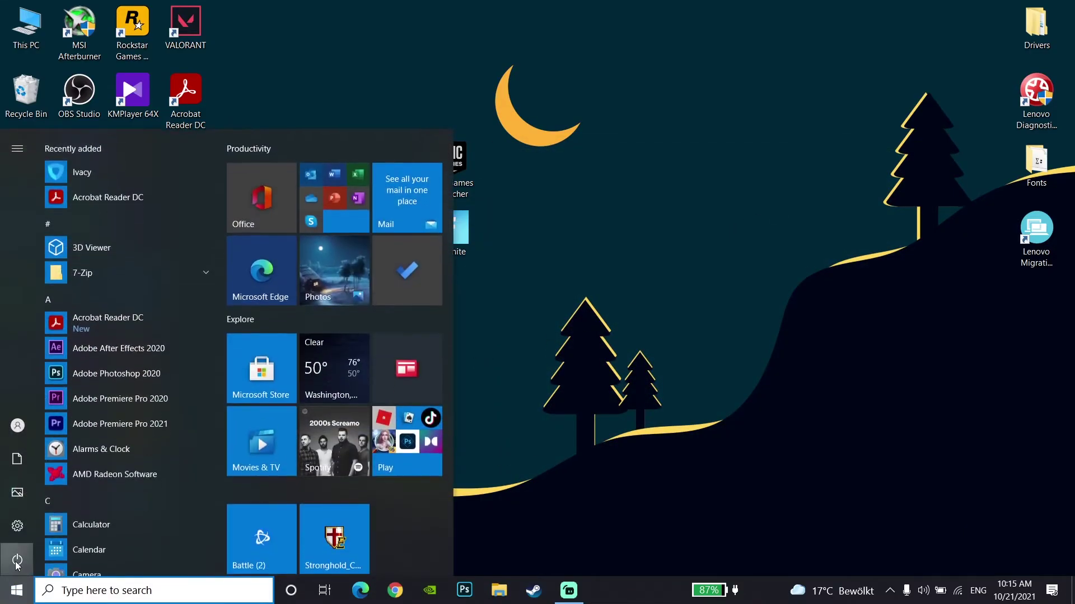
left_click(17, 560)
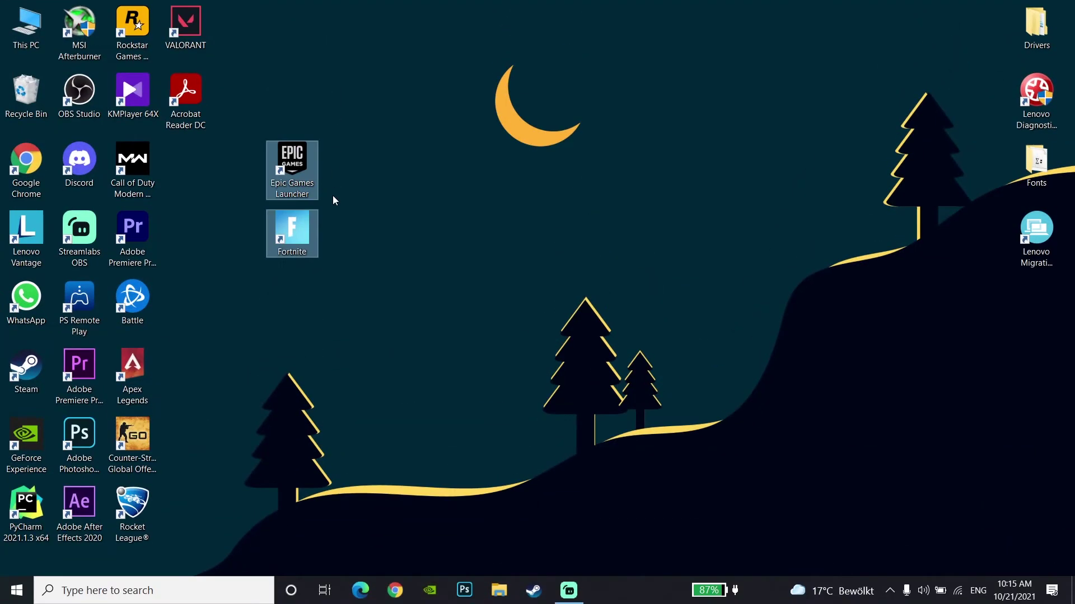
- Check the Wi-Fi connection, then move the Epic Games Launcher and Fortnite icons into the left columns
left_click(957, 591)
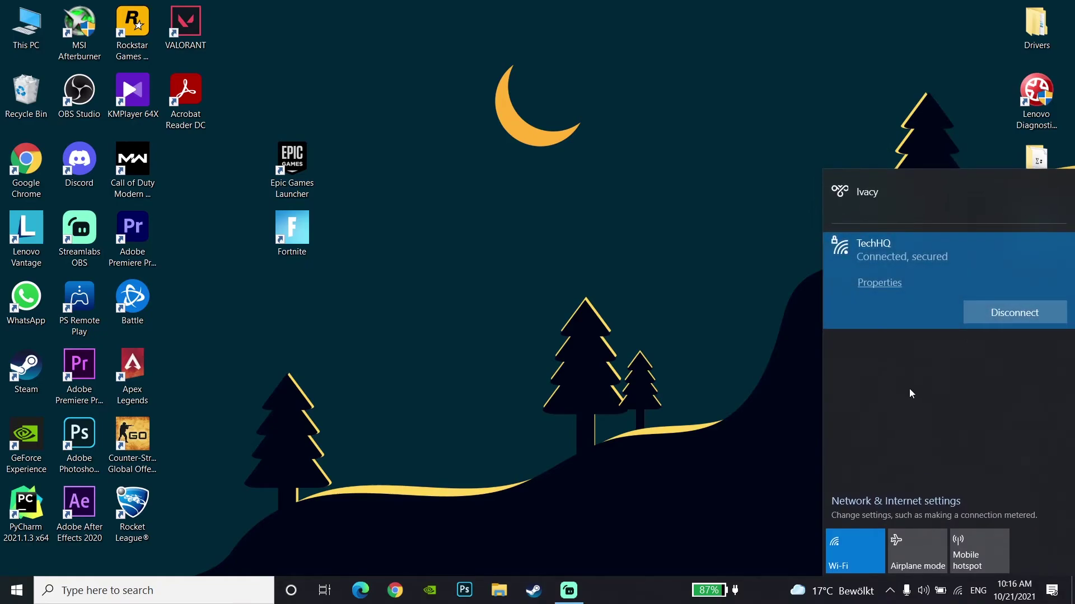
left_click(772, 332)
left_click_drag(292, 163, 185, 162)
left_click(293, 246)
left_click_drag(293, 246, 190, 249)
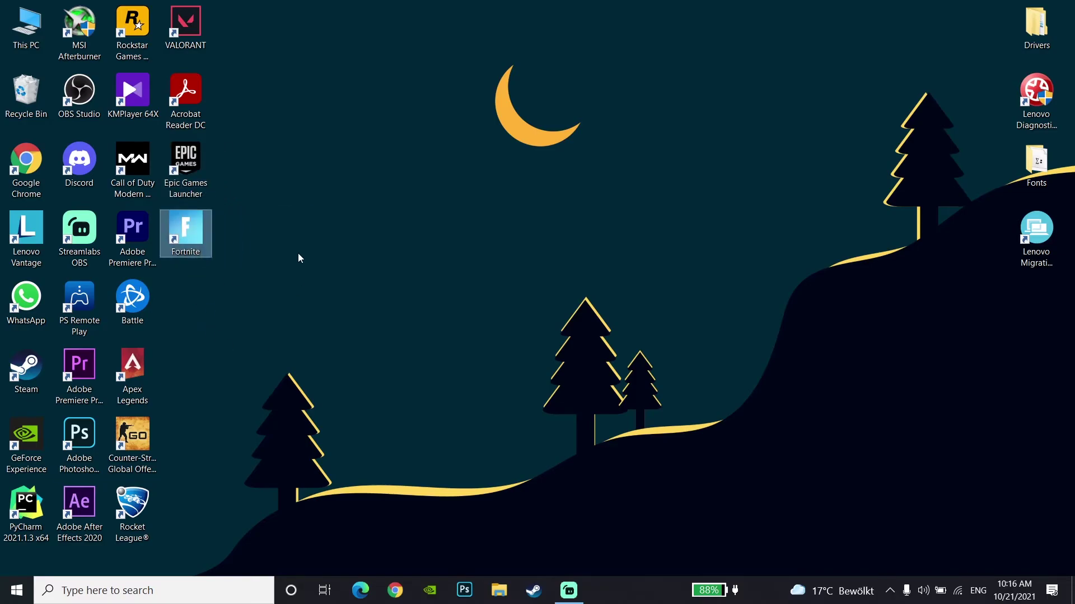
left_click_drag(266, 157, 212, 263)
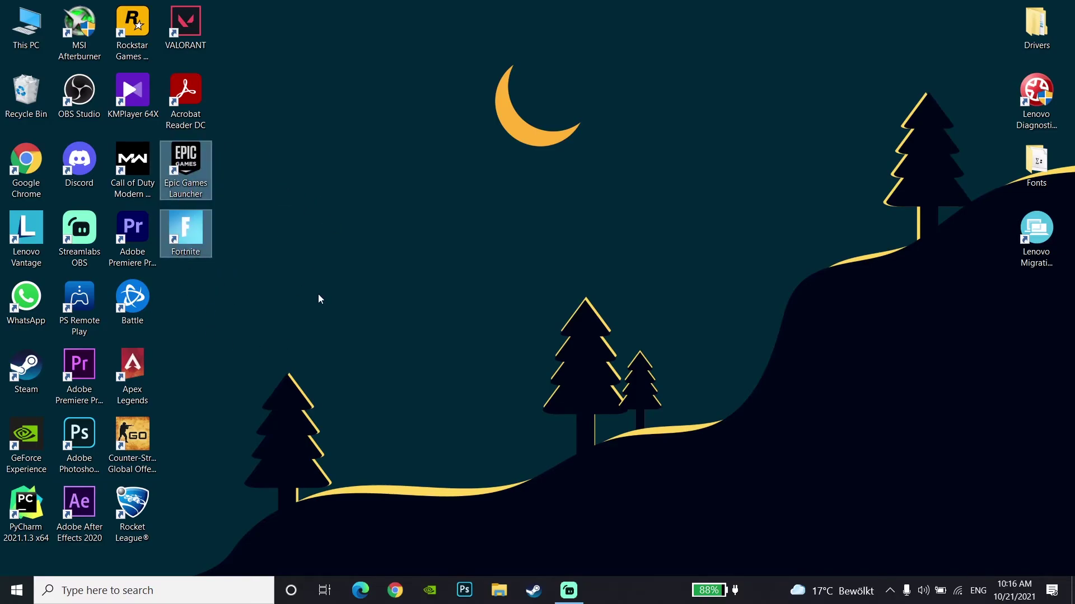